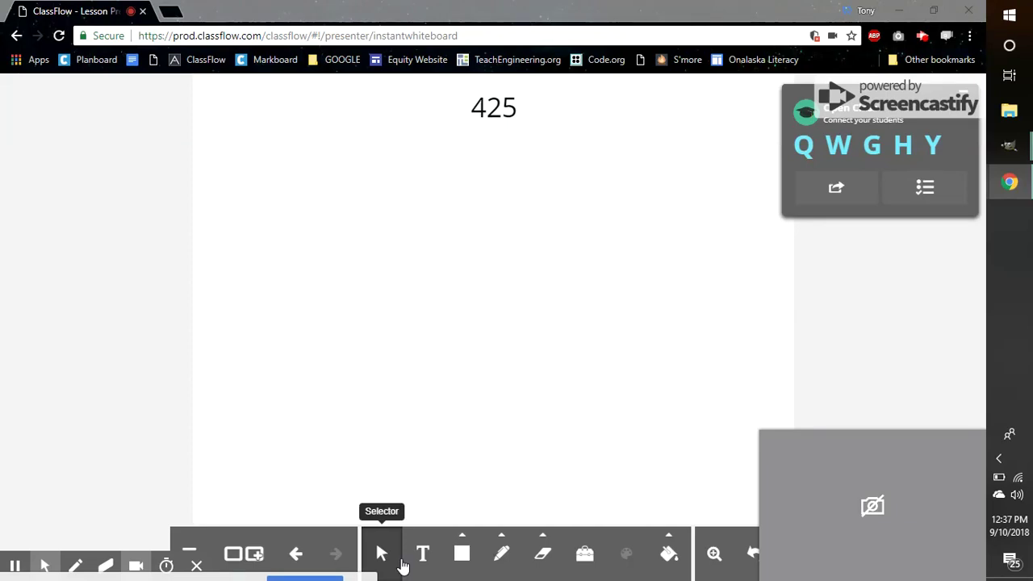
Draw a yellow freehand box around the number 425 with the Pen tool.
click(504, 555)
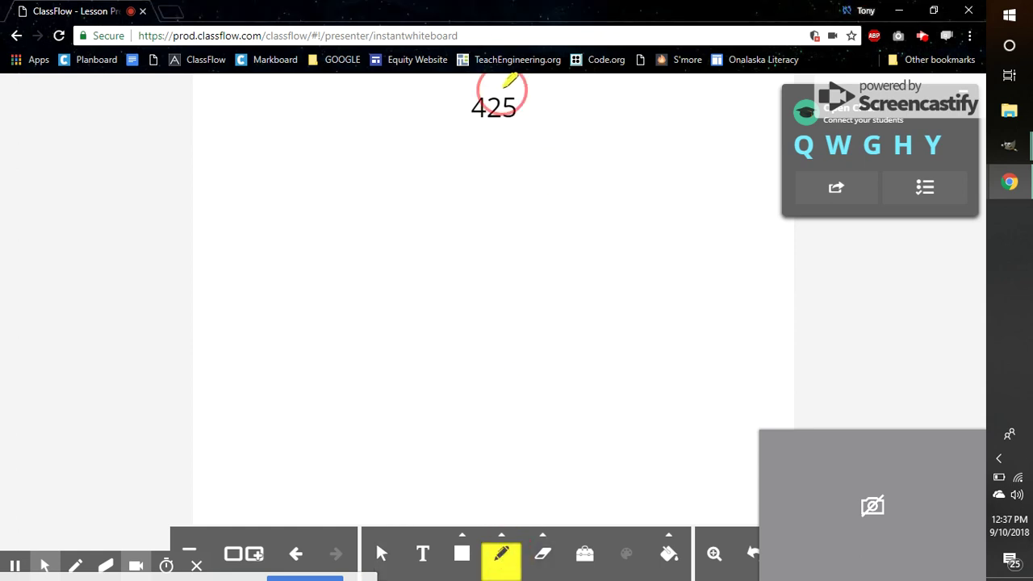
mouse_move(504, 86)
mouse_down()
mouse_move(465, 88)
mouse_move(466, 118)
mouse_move(475, 132)
mouse_move(529, 130)
mouse_move(532, 88)
mouse_move(495, 86)
mouse_up()
Change the pen color to black, underline the number 425 and circle its digit 4.
click(494, 535)
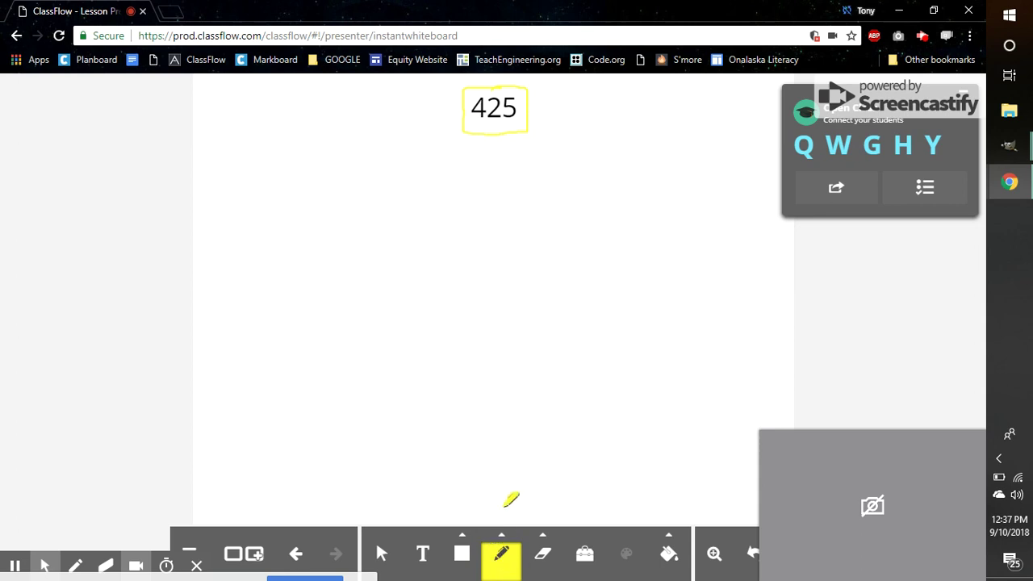
click(501, 535)
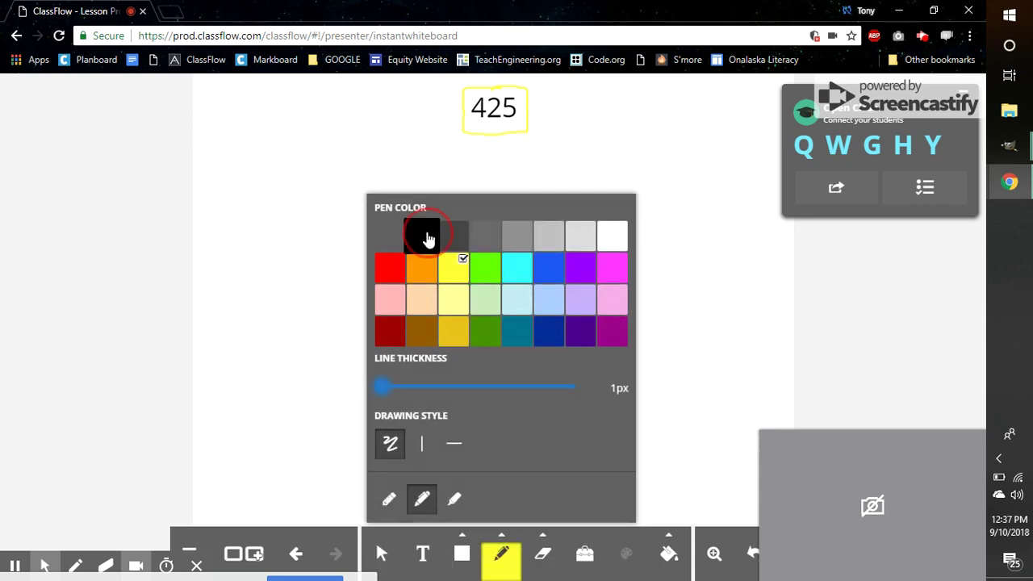
click(421, 236)
click(475, 119)
drag(470, 122, 521, 122)
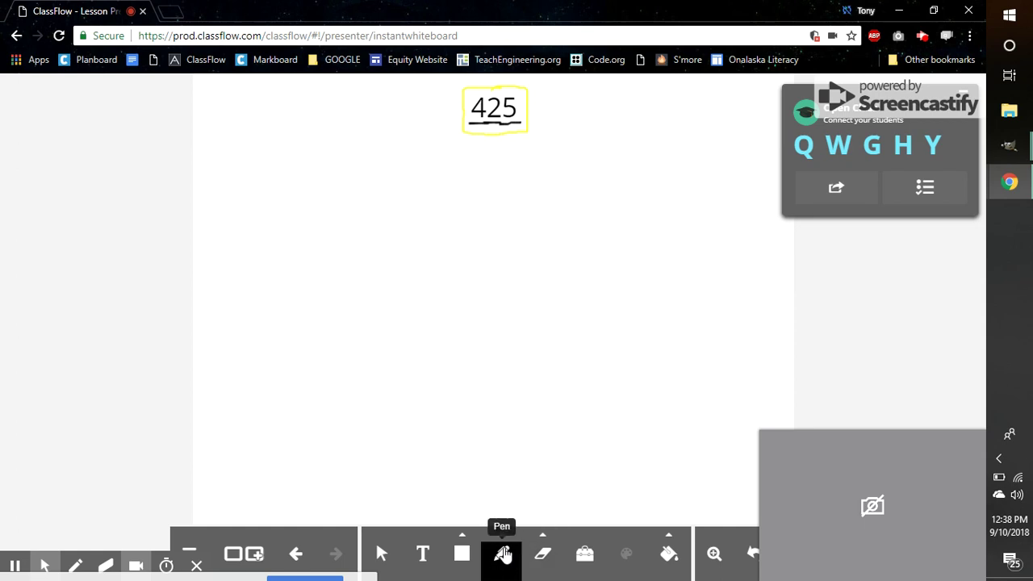
mouse_move(488, 92)
mouse_down()
mouse_move(466, 108)
mouse_move(484, 124)
mouse_move(484, 95)
mouse_up()
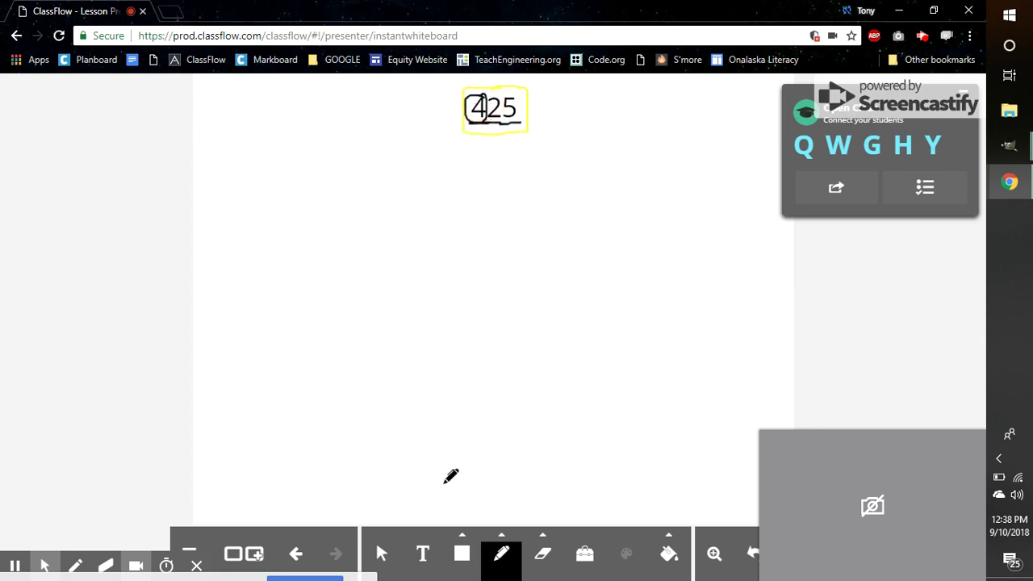
Add a rectangle shape and place it near the left edge of the whiteboard page, below the number.
click(465, 534)
click(463, 535)
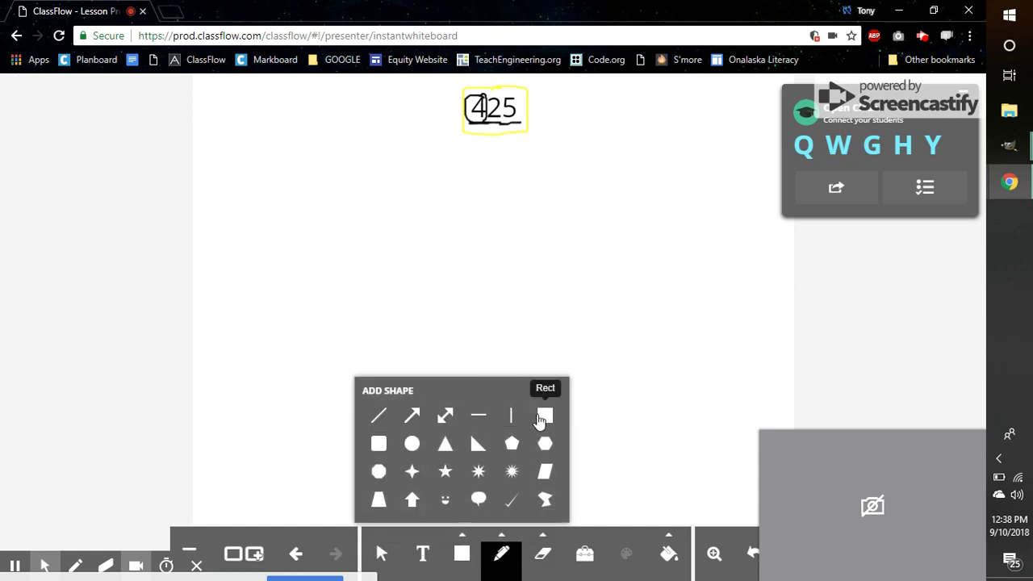
click(544, 417)
drag(573, 262, 274, 268)
Handwrite 100 inside the gray square with the black pen.
click(507, 552)
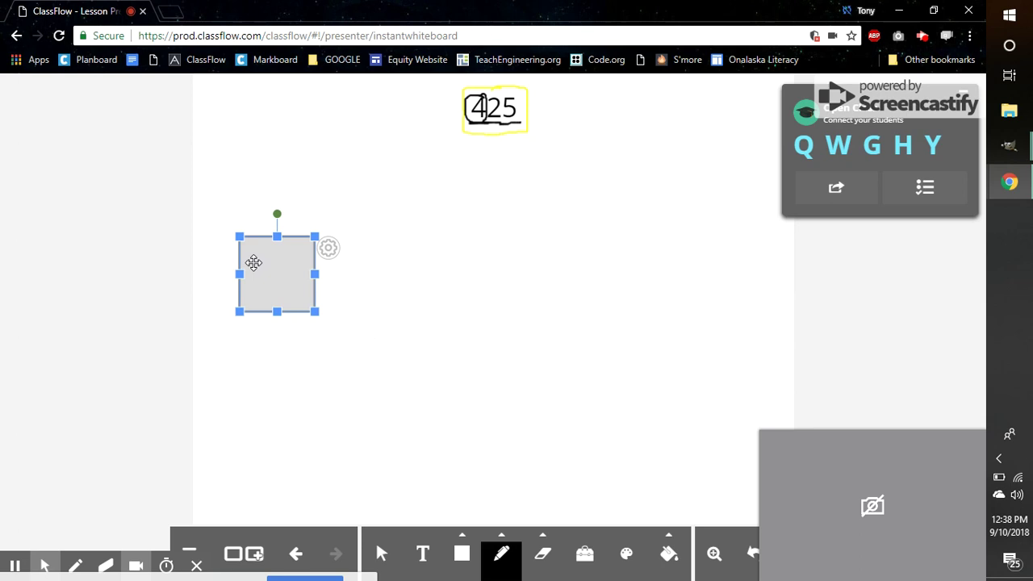
mouse_move(254, 260)
mouse_down()
mouse_move(253, 276)
mouse_move(272, 286)
mouse_move(275, 261)
mouse_move(297, 286)
mouse_move(294, 266)
mouse_up()
click(268, 275)
click(289, 270)
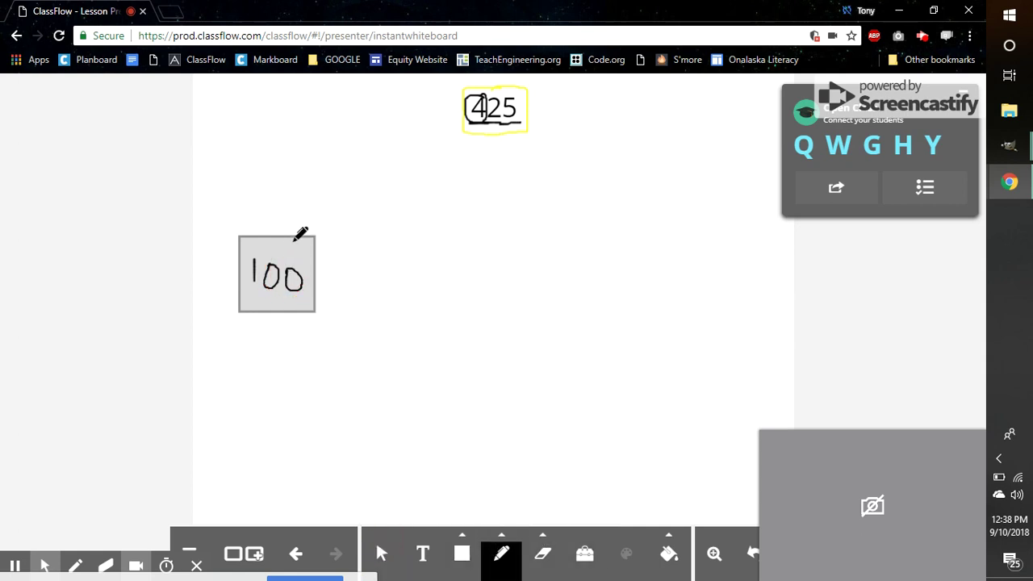
click(284, 246)
Duplicate the gray square three times and line up the copies in a row to the right of the original.
click(383, 554)
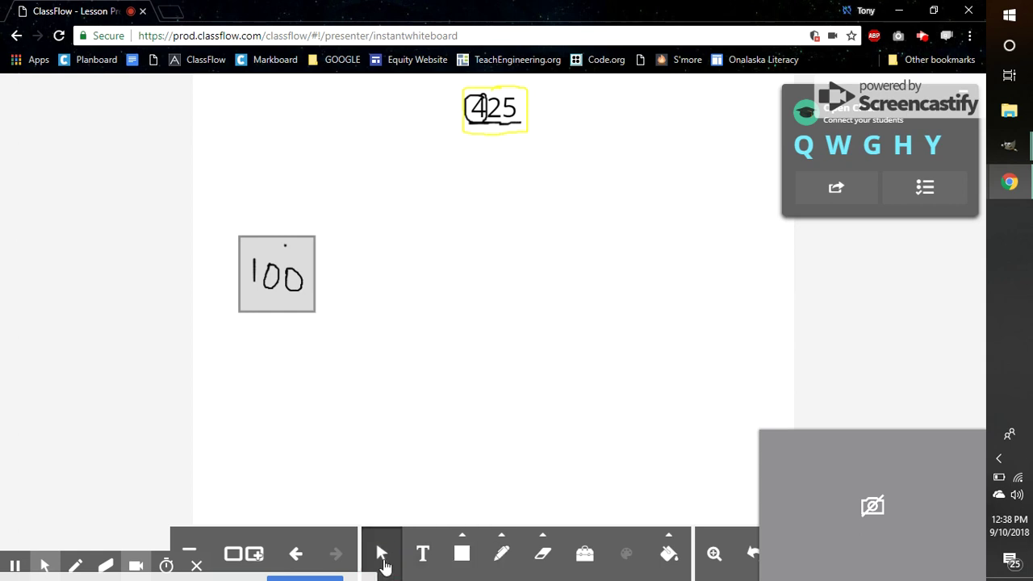
click(289, 244)
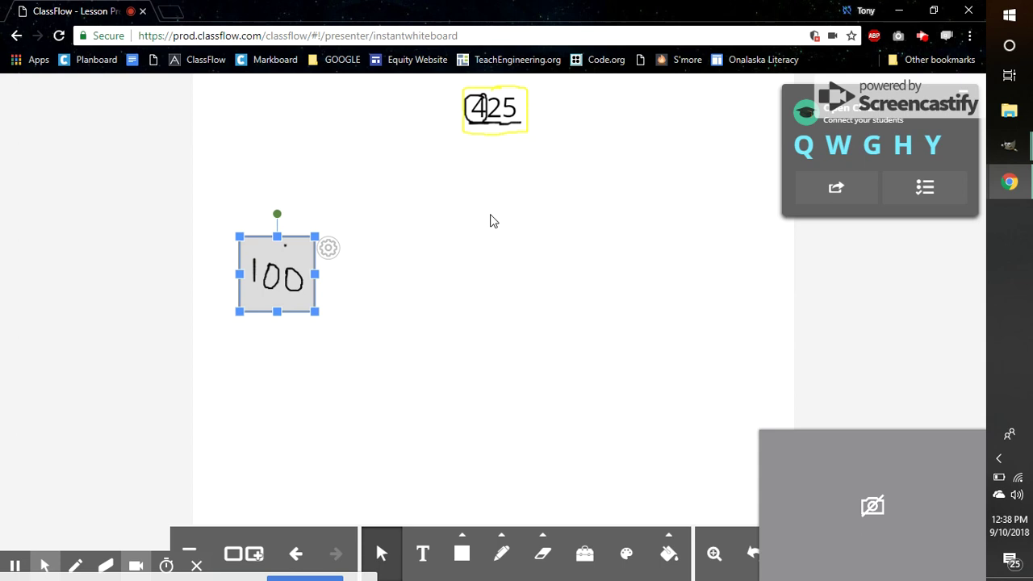
click(331, 251)
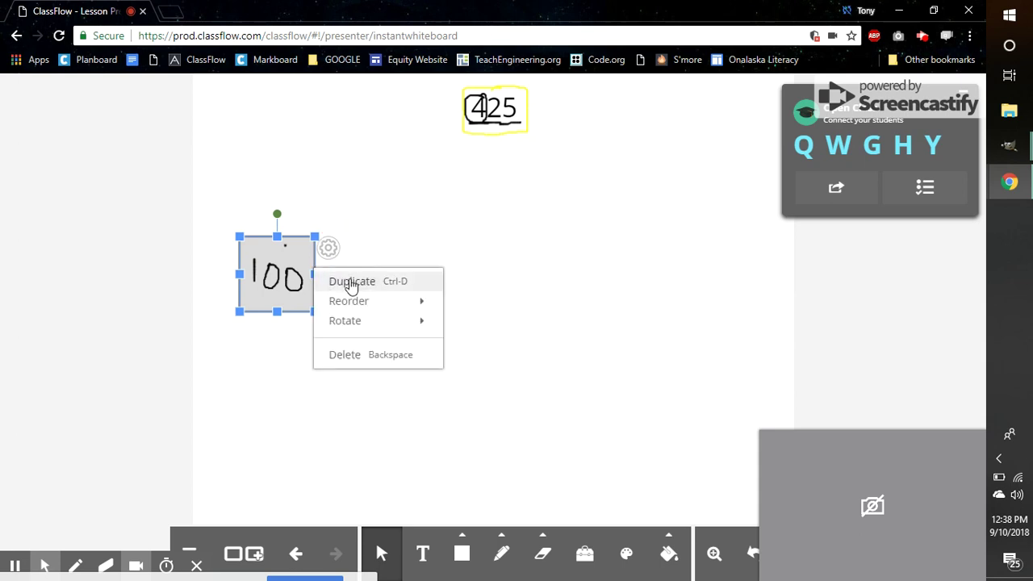
click(352, 282)
drag(307, 276, 379, 266)
click(415, 255)
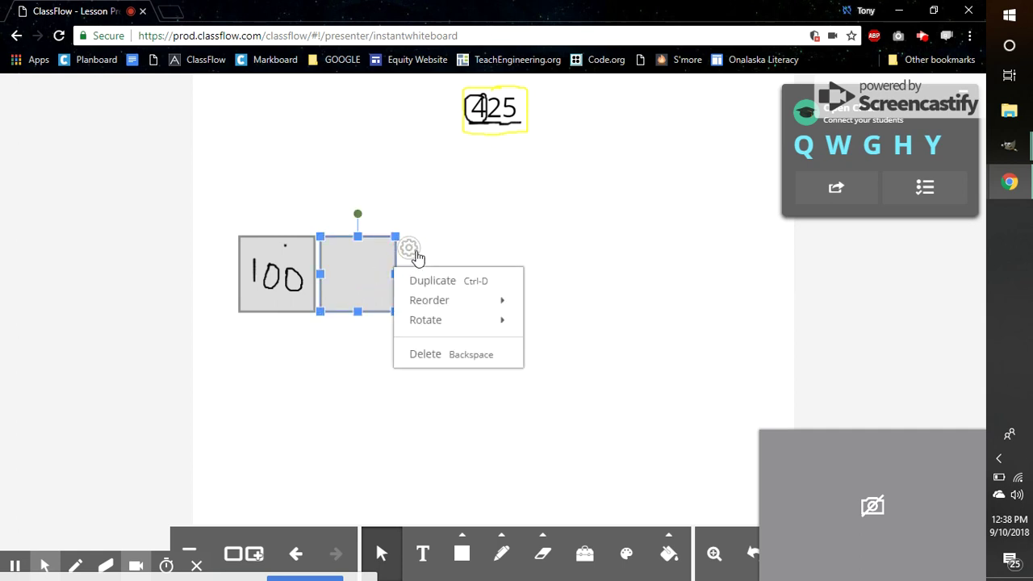
click(421, 277)
drag(379, 279, 447, 269)
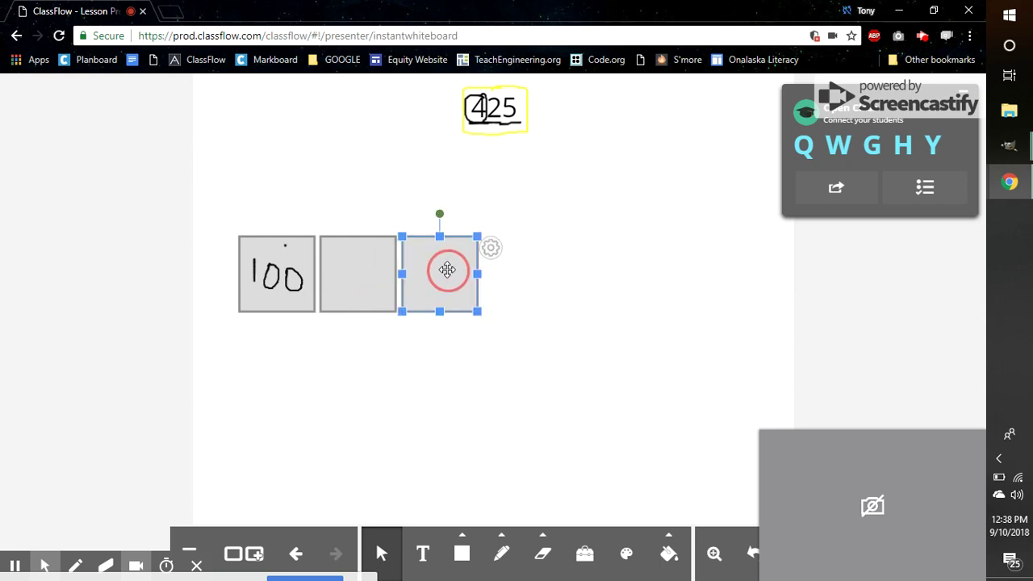
click(495, 248)
click(504, 281)
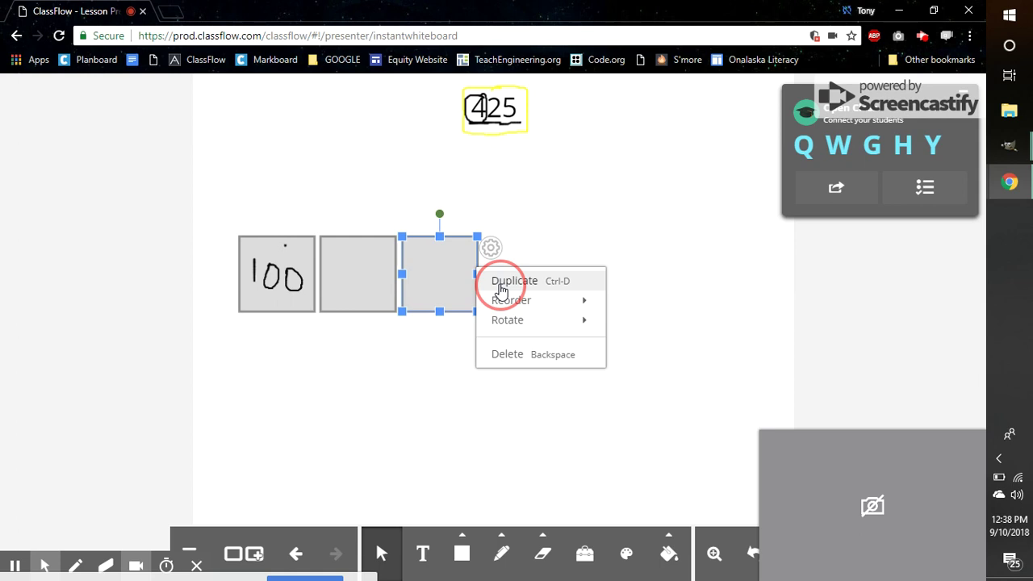
drag(441, 272, 506, 264)
Count the hundreds squares by selecting each one along the row and back.
click(293, 280)
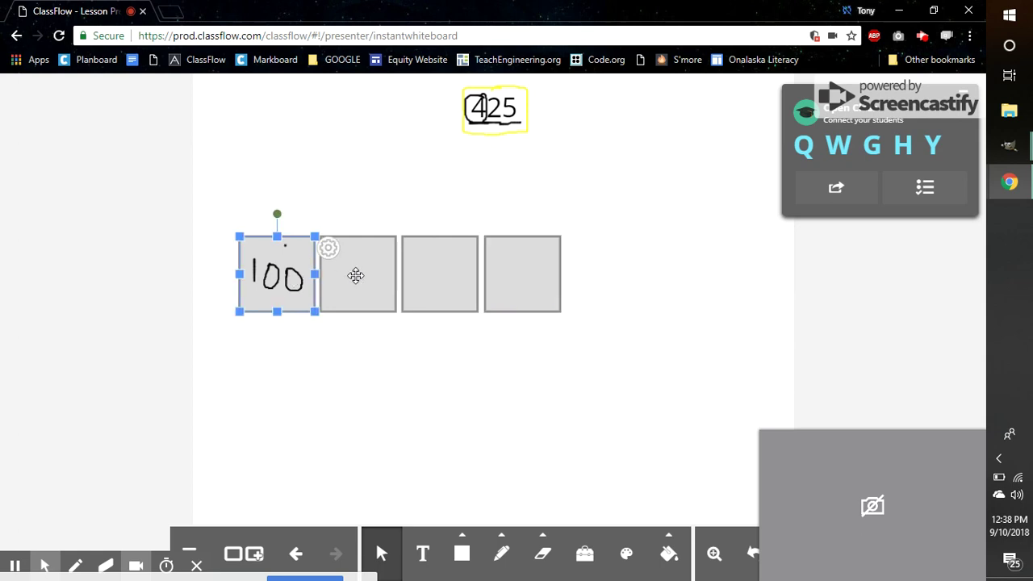
click(356, 274)
click(404, 277)
click(540, 277)
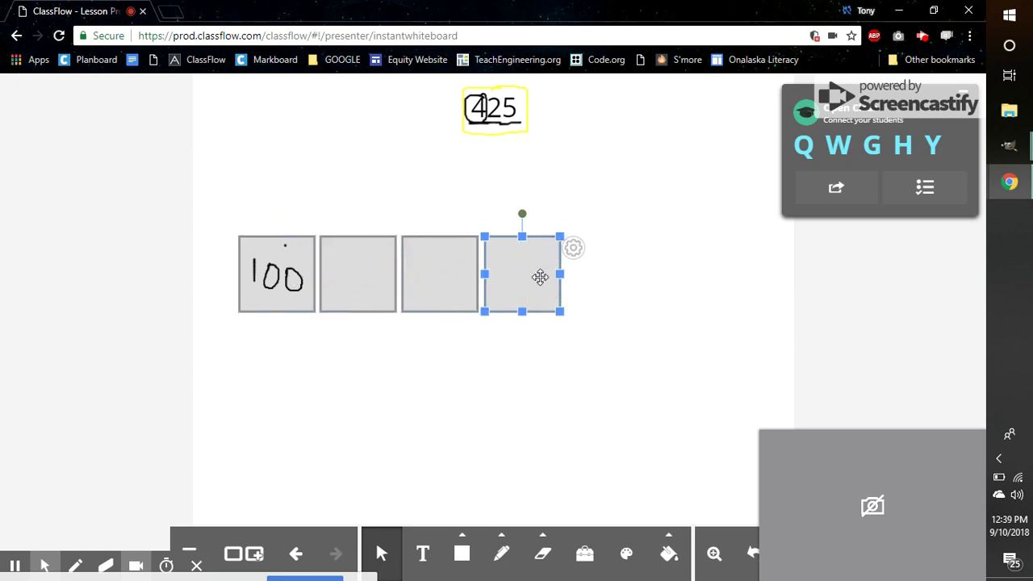
click(293, 280)
click(377, 273)
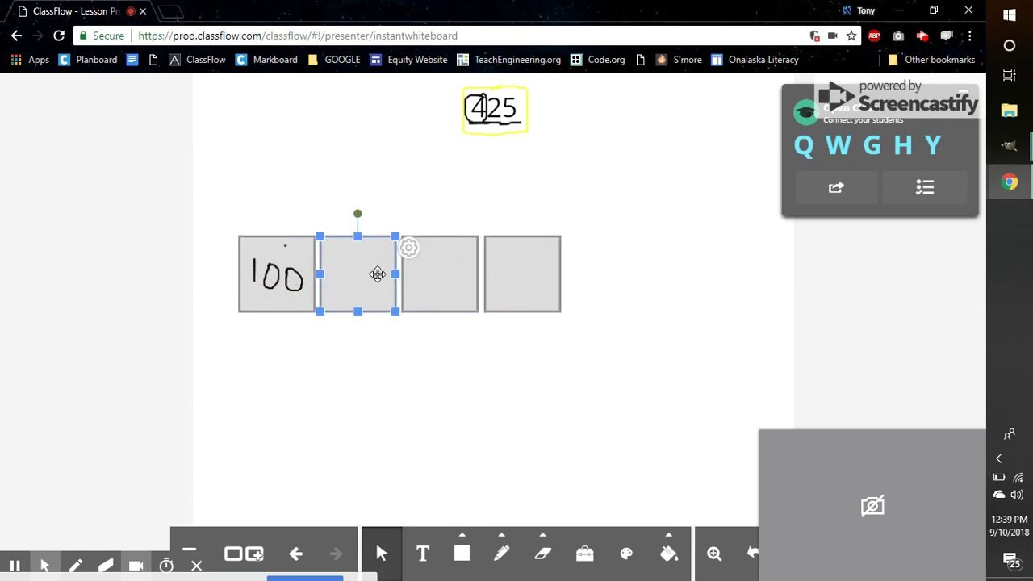
click(438, 273)
click(537, 276)
click(445, 275)
click(381, 274)
click(282, 271)
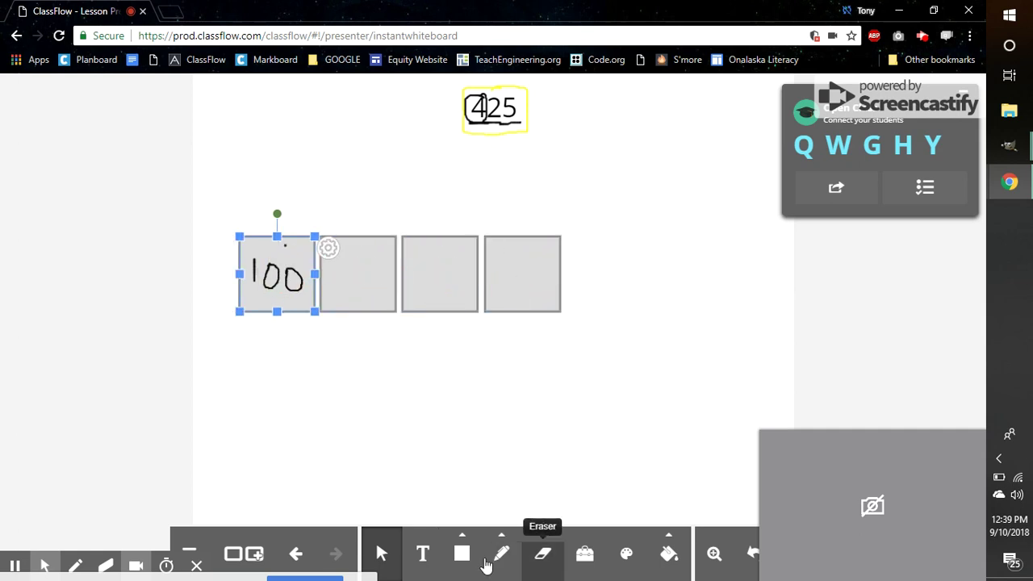
Change the pen color to dark purple and circle the digit 2 in 425.
click(465, 547)
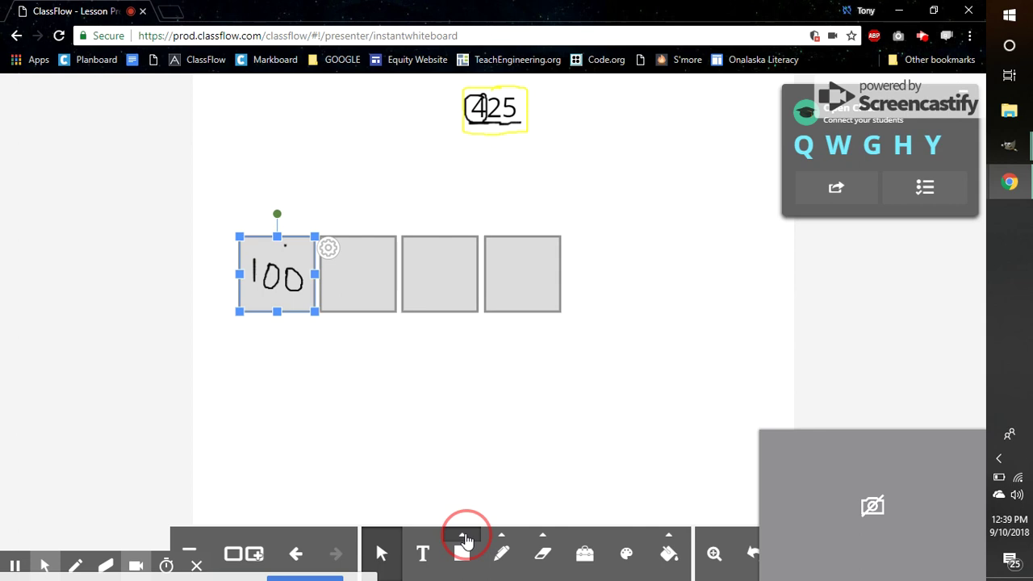
click(501, 549)
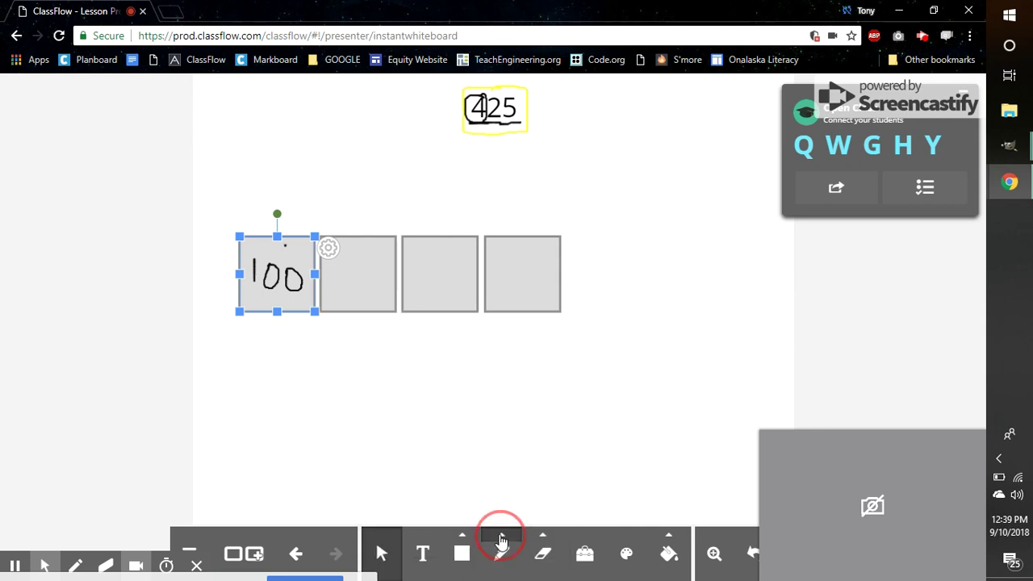
click(585, 333)
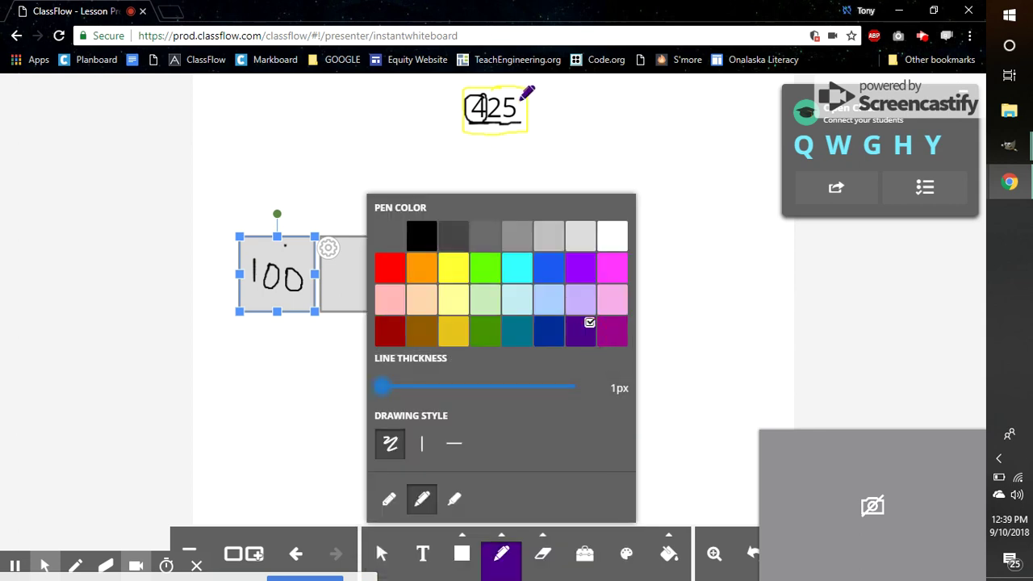
mouse_move(507, 90)
mouse_down()
mouse_move(487, 101)
mouse_move(490, 129)
mouse_move(502, 108)
mouse_move(494, 88)
mouse_up()
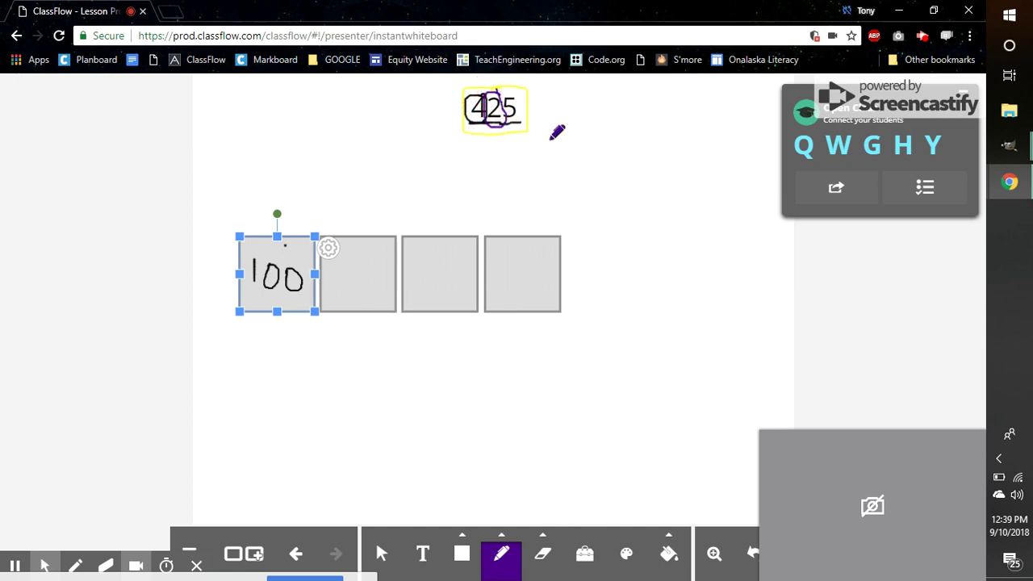
Add a vertical line shape and place it just right of the fourth square, level with the row.
click(466, 532)
click(513, 415)
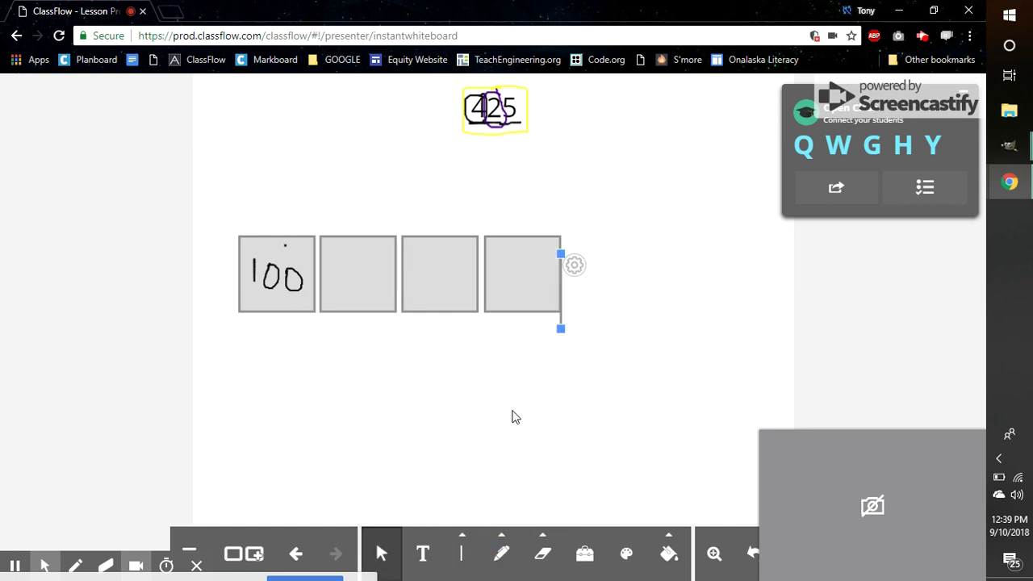
drag(563, 282, 598, 267)
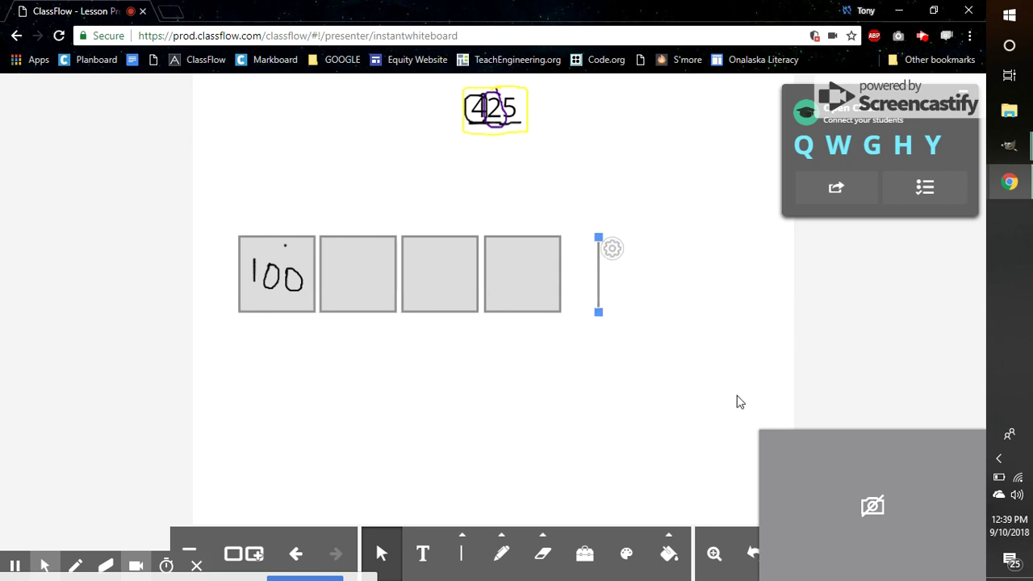
Duplicate the vertical line and place the copy close to the right of the first line.
click(613, 251)
click(619, 278)
drag(609, 278, 618, 259)
click(627, 397)
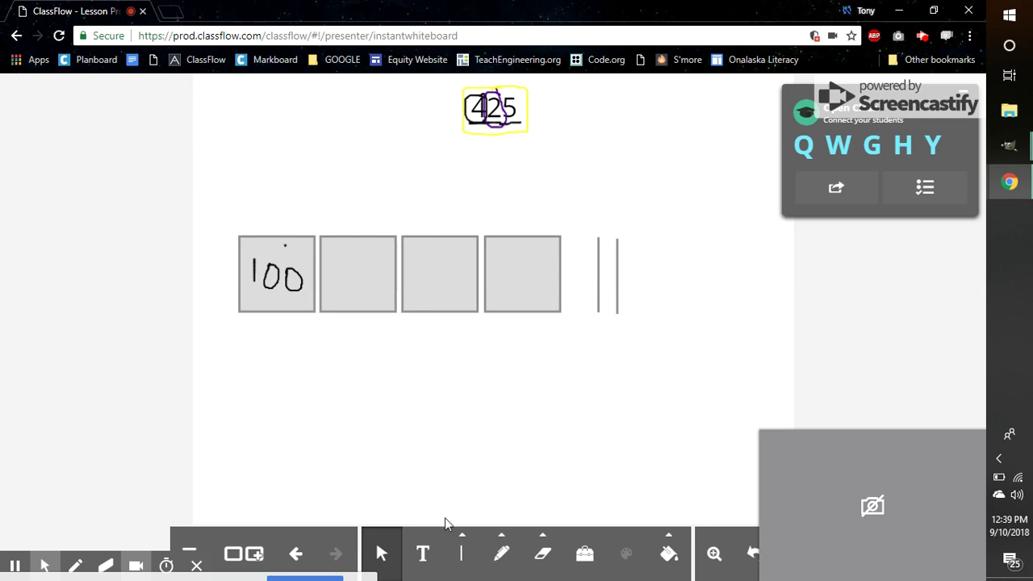
click(256, 273)
click(468, 265)
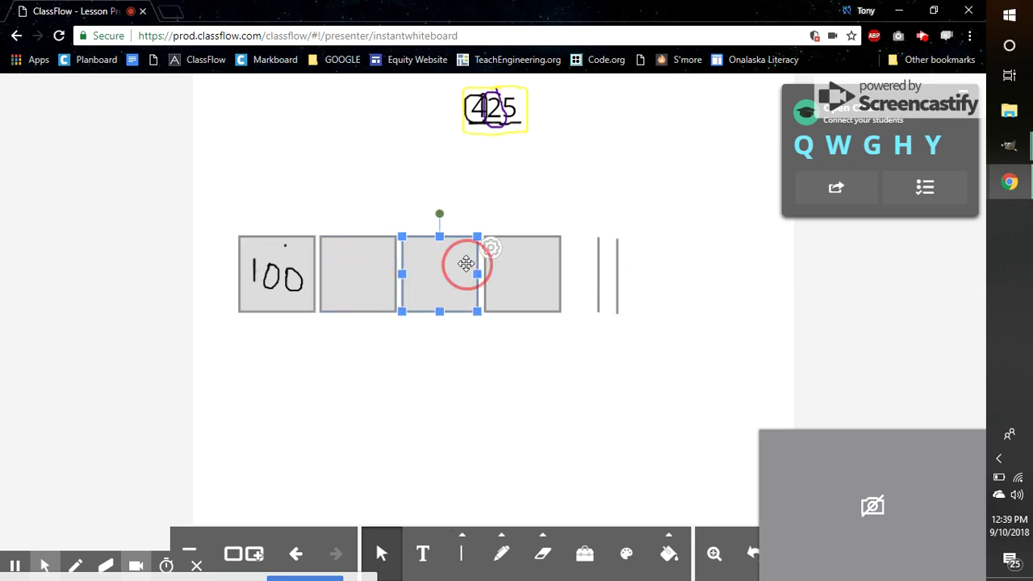
click(520, 265)
click(598, 267)
click(616, 272)
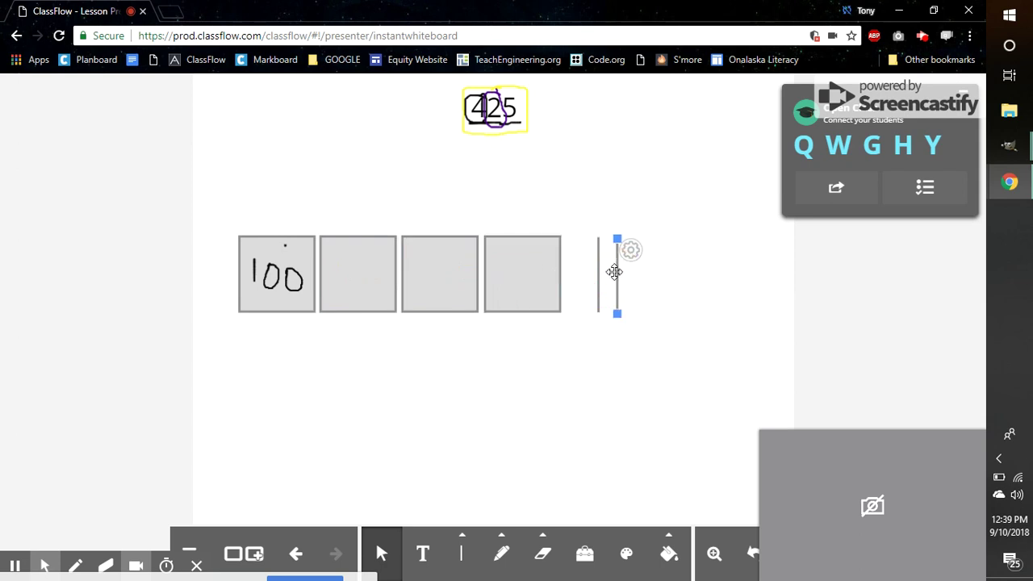
Change the pen color to bright purple and circle the digit 5 in 425.
click(502, 533)
click(501, 540)
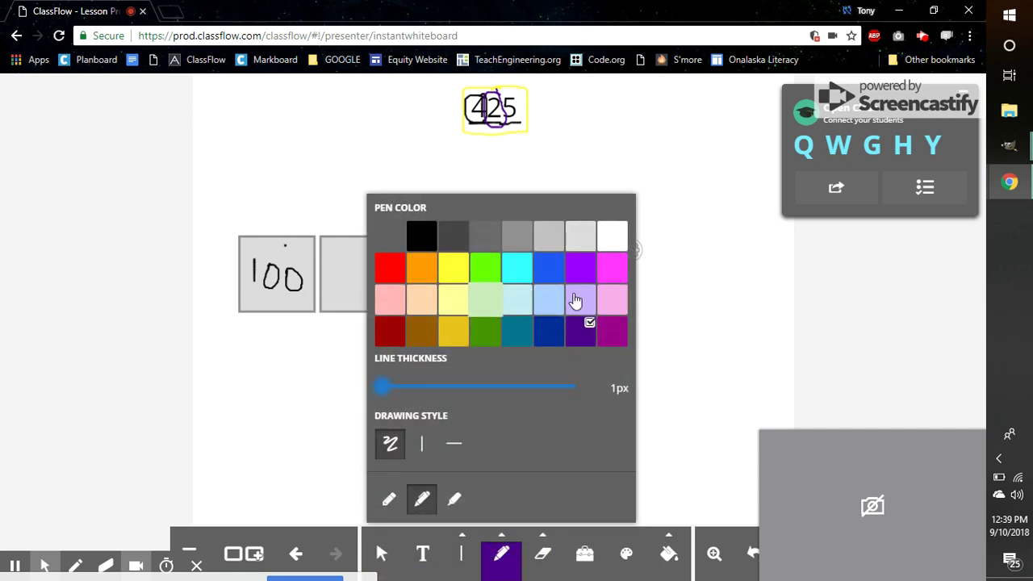
click(579, 267)
mouse_move(528, 89)
mouse_down()
mouse_move(510, 95)
mouse_move(522, 108)
mouse_move(538, 97)
mouse_move(502, 92)
mouse_up()
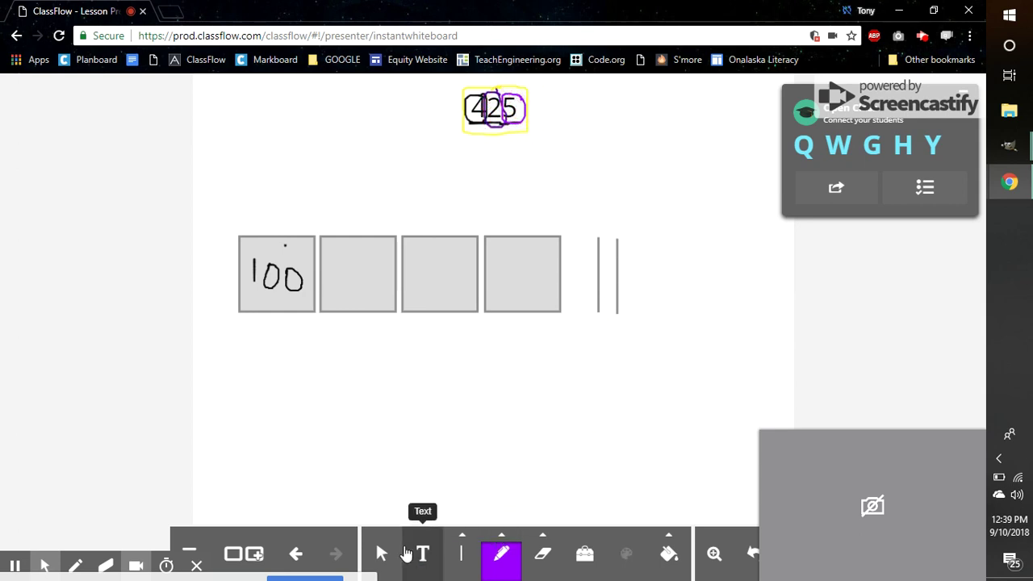
Add a circle shape, place it right of the two vertical lines and shrink it to a small ones dot.
click(460, 536)
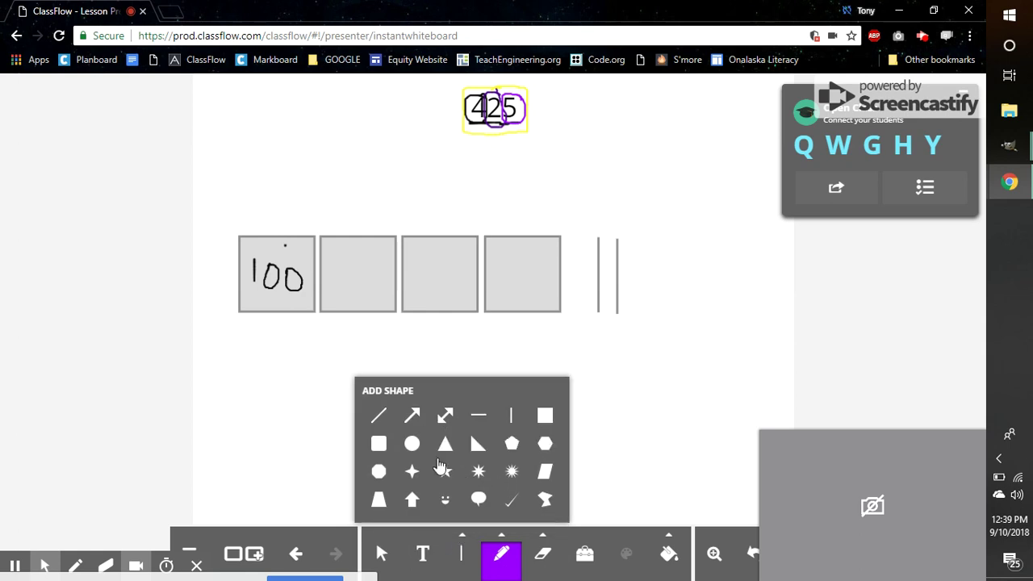
click(411, 447)
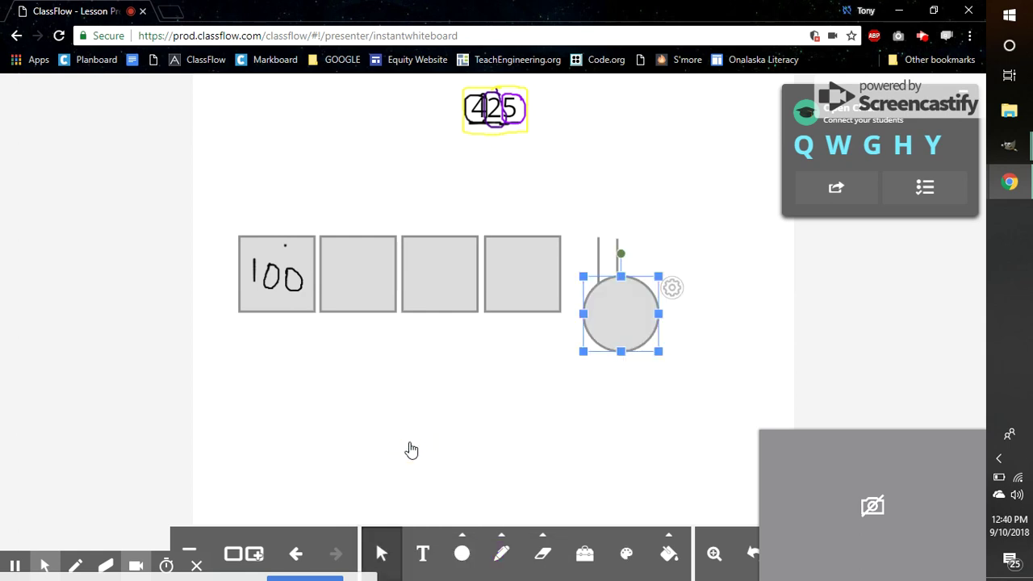
drag(645, 300, 707, 260)
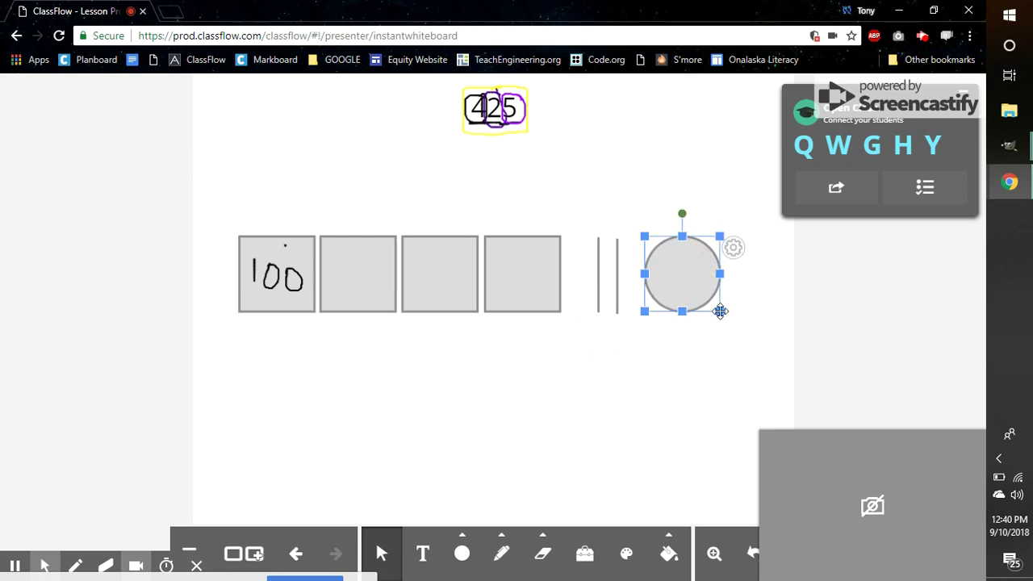
drag(719, 313, 656, 277)
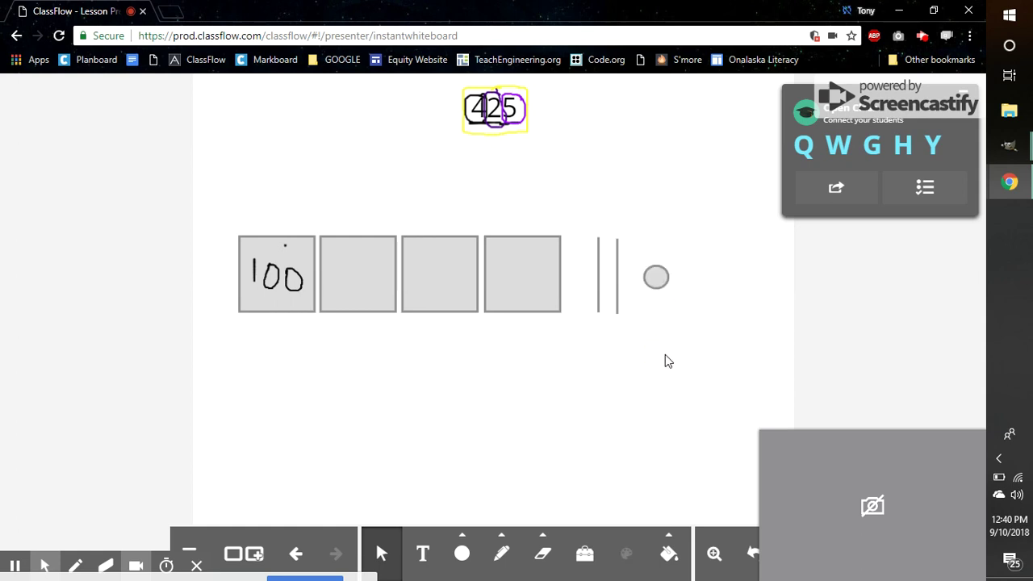
Duplicate the small ones circle and place the copy just right of the original, level with it.
click(661, 276)
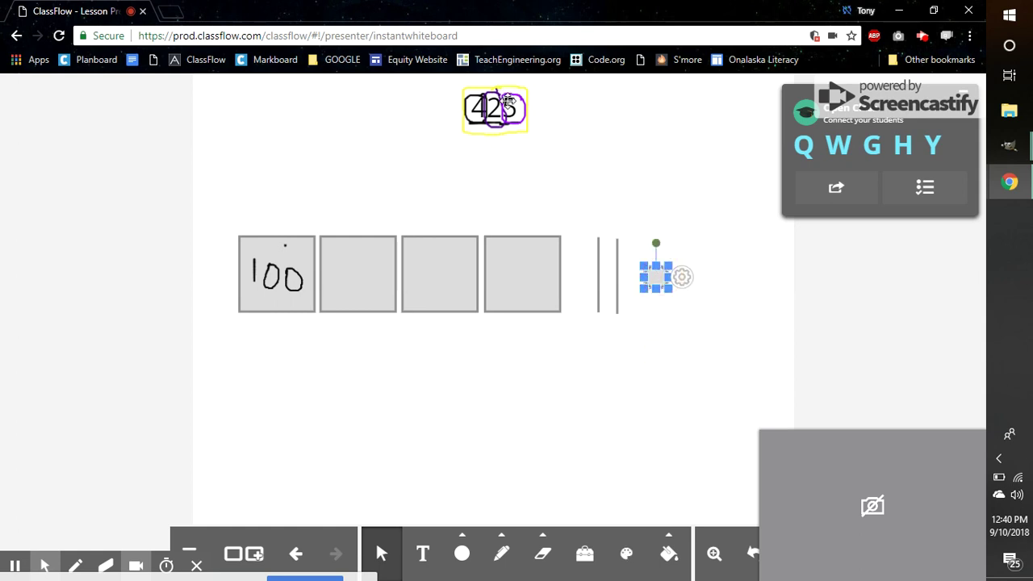
click(683, 279)
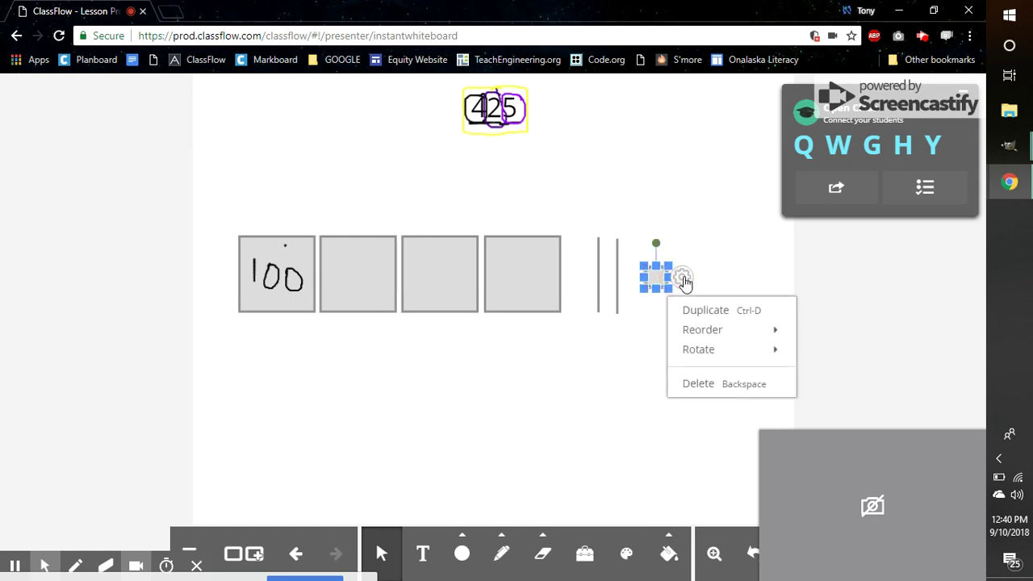
click(697, 309)
drag(667, 285, 688, 280)
Duplicate the small circle three more times, placing one copy at the row's right end and two beneath the row.
click(714, 281)
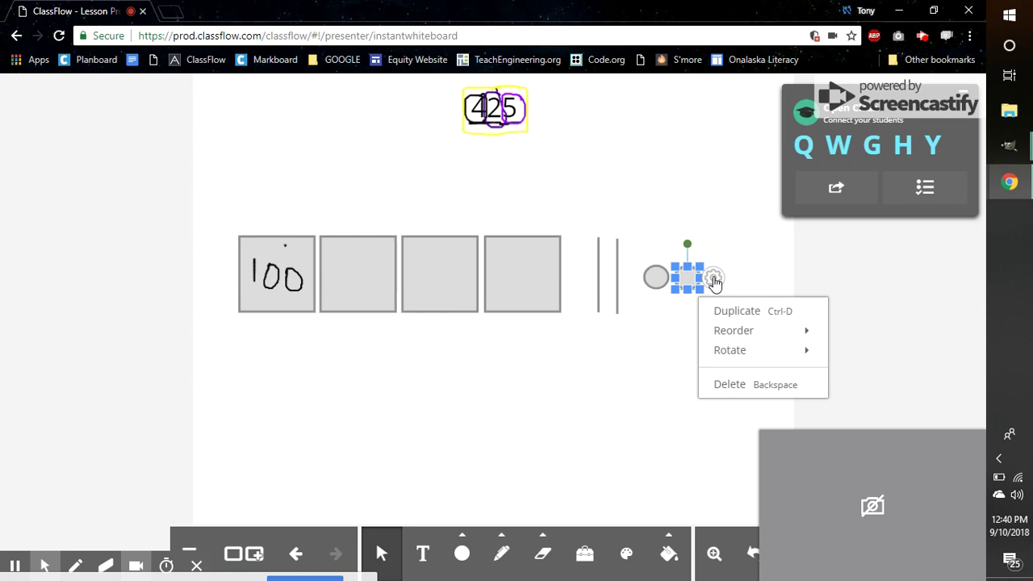
click(726, 310)
drag(693, 281, 707, 306)
click(750, 283)
click(752, 309)
click(695, 307)
click(713, 341)
click(714, 374)
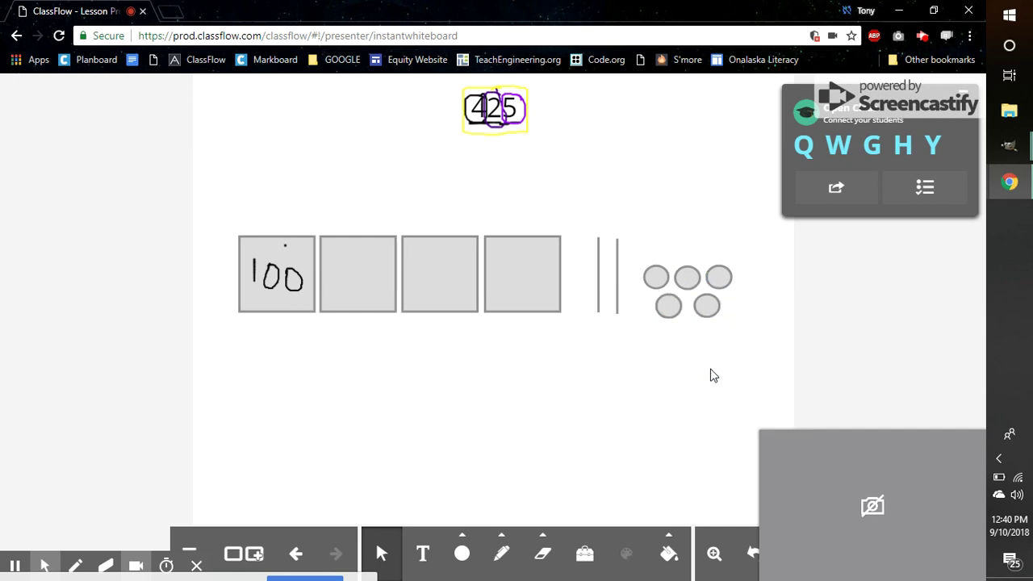
Go through the squares, vertical lines and circles in order to count the hundreds, tens and ones.
click(311, 274)
click(357, 271)
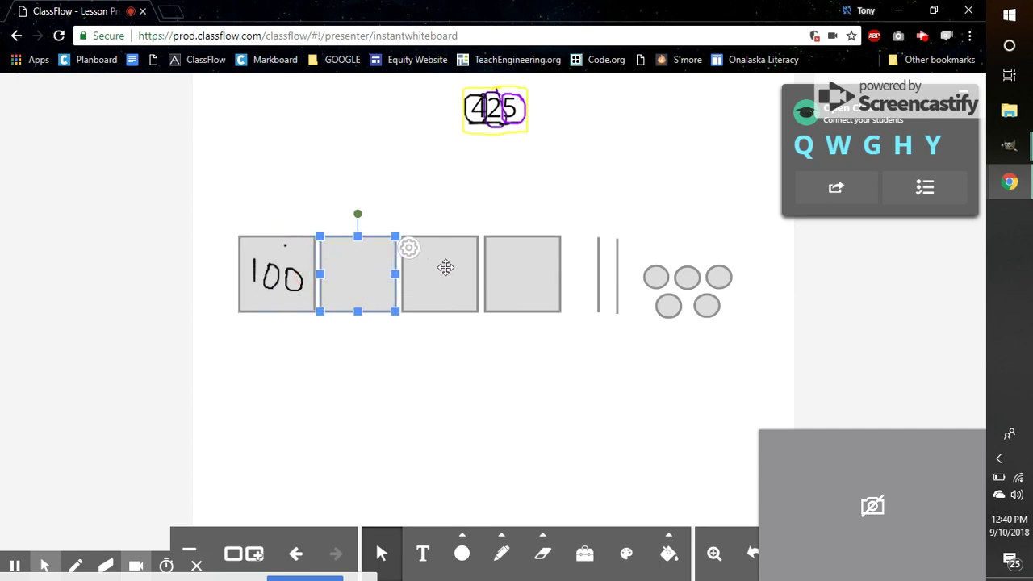
click(496, 261)
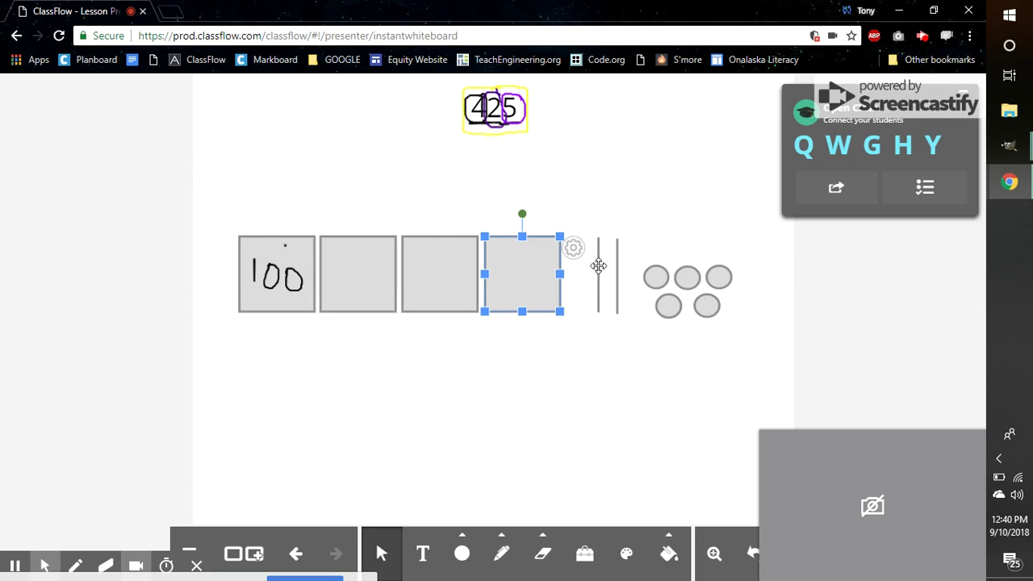
click(598, 266)
click(617, 272)
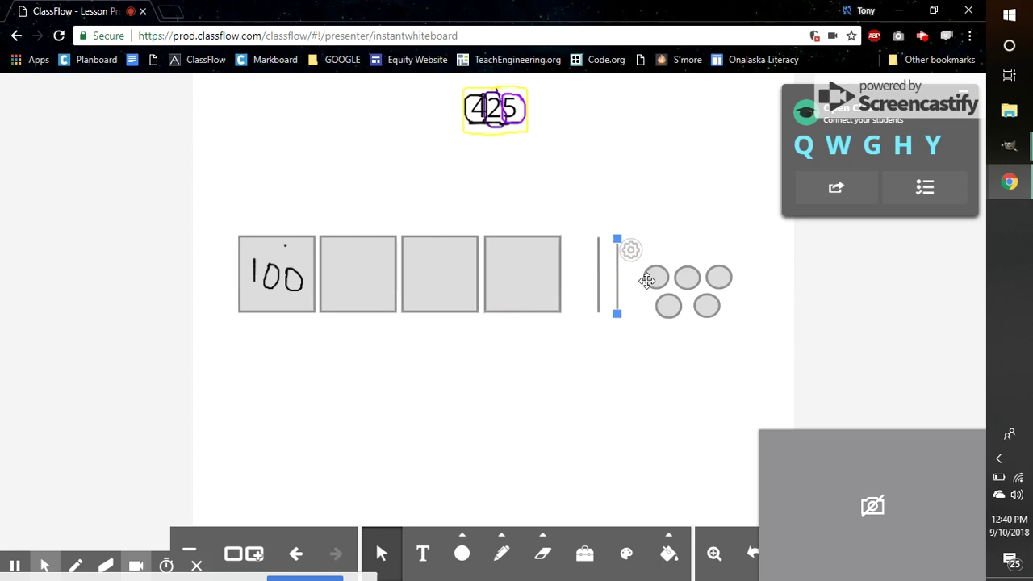
click(655, 278)
click(718, 277)
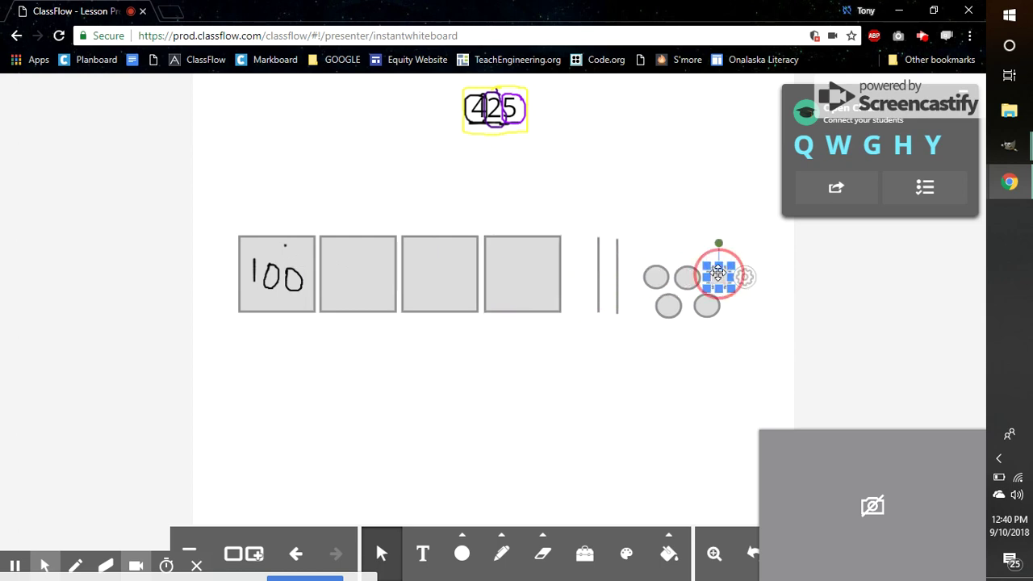
click(663, 311)
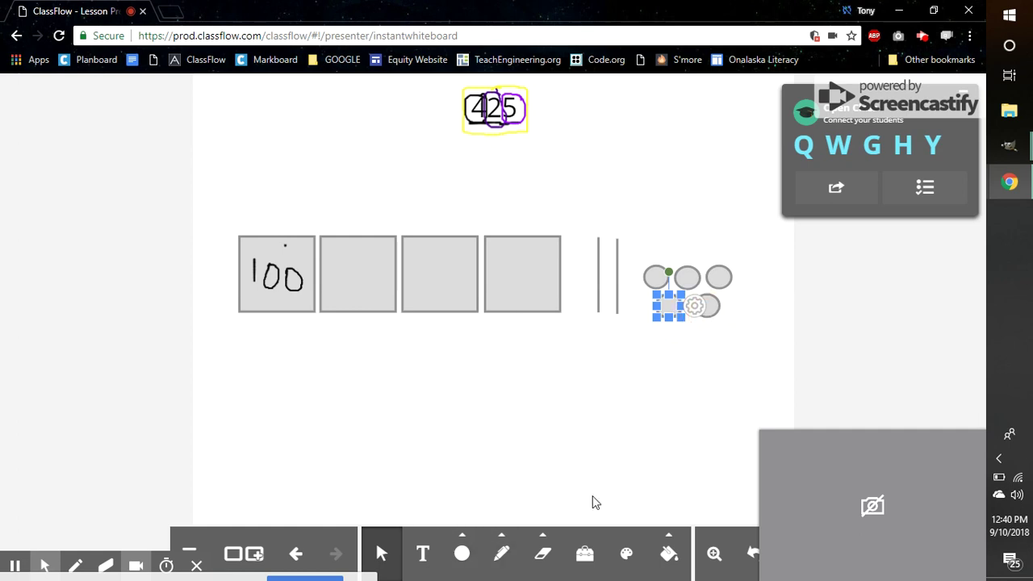
Handwrite 400 beneath the squares, 20 beneath the vertical lines and 5 beneath the circles with the purple pen.
click(500, 562)
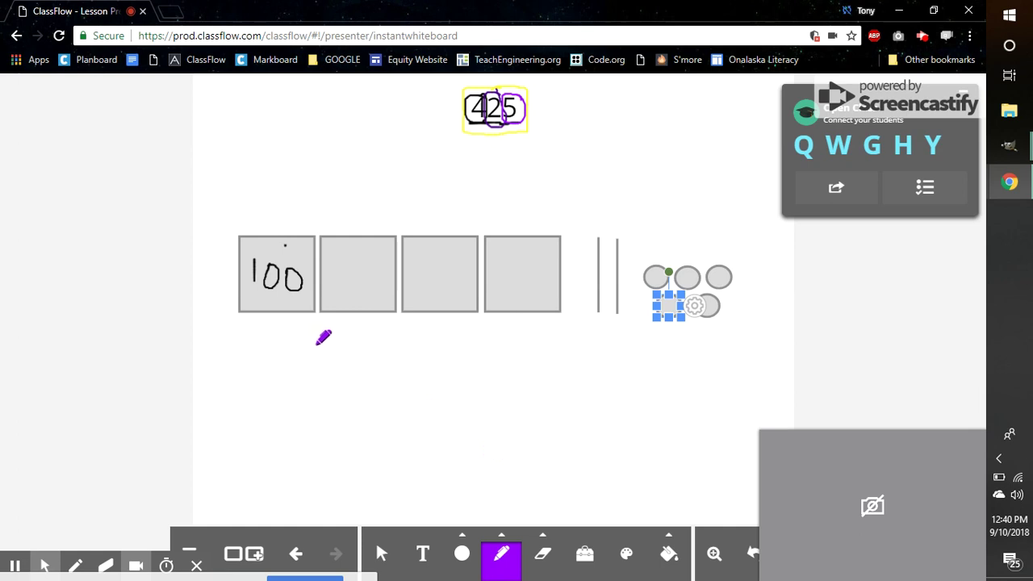
drag(307, 341, 329, 376)
mouse_move(379, 340)
mouse_down()
mouse_move(361, 350)
mouse_move(388, 360)
mouse_move(378, 341)
mouse_up()
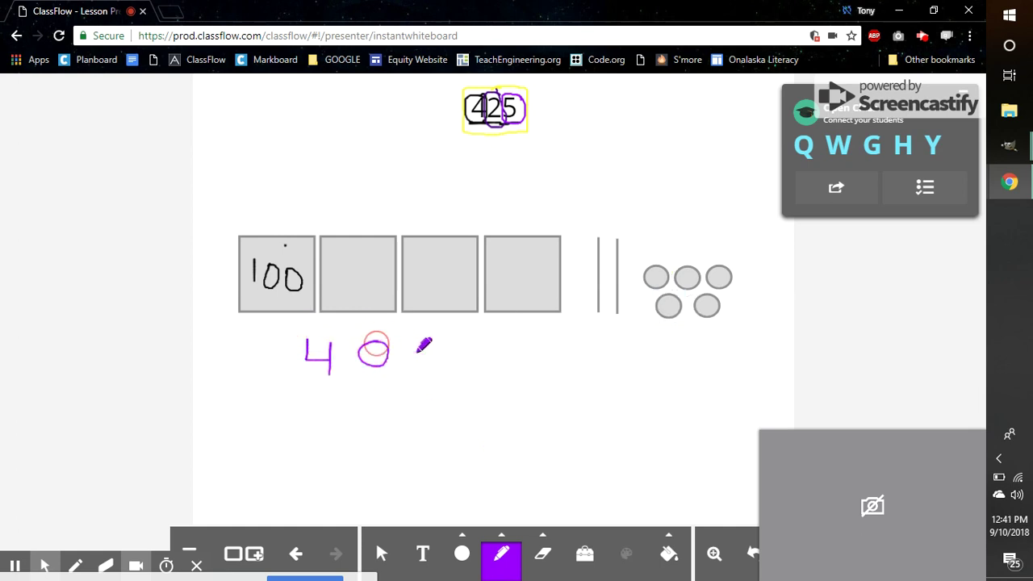
mouse_move(453, 341)
mouse_down()
mouse_move(429, 365)
mouse_move(447, 341)
mouse_up()
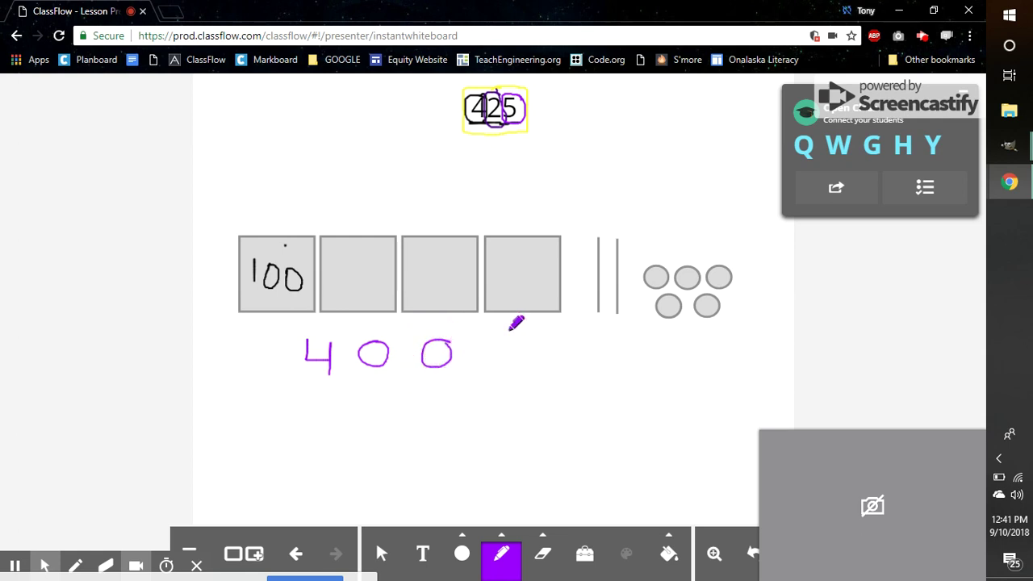
mouse_move(586, 342)
mouse_down()
mouse_move(598, 357)
mouse_move(627, 339)
mouse_up()
mouse_move(699, 335)
mouse_down()
mouse_move(676, 337)
mouse_move(692, 356)
mouse_move(683, 373)
mouse_move(673, 369)
mouse_up()
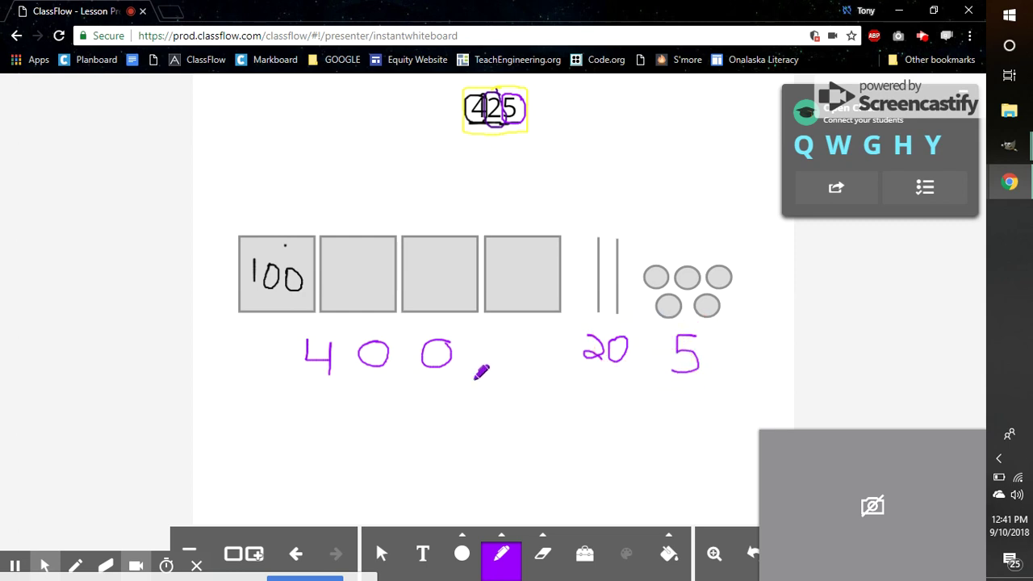
Draw slanted purple lines from the handwritten 400, 20 and 5 converging toward the blank area below them.
drag(458, 380, 512, 404)
drag(602, 374, 565, 399)
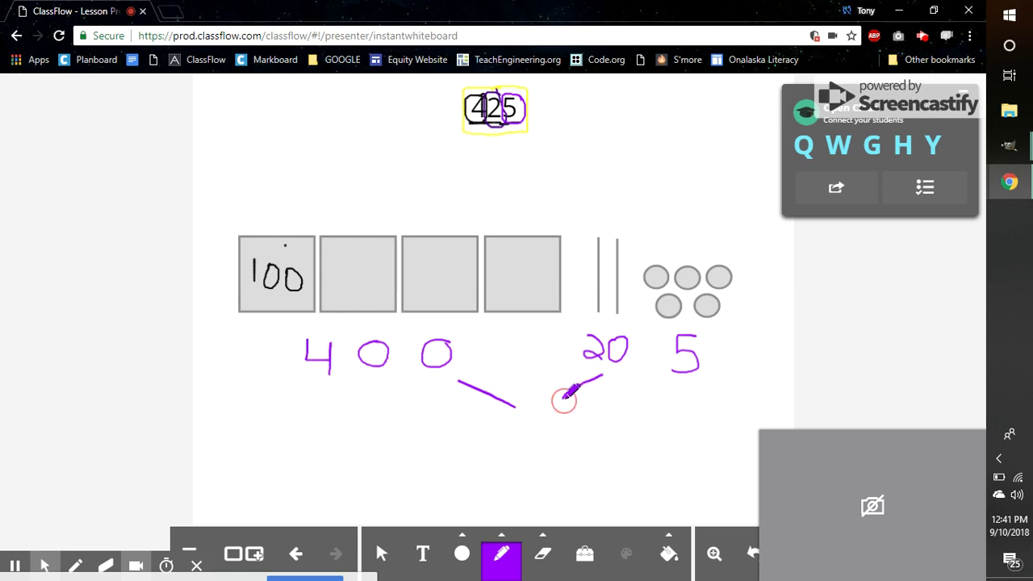
drag(688, 386, 598, 417)
Handwrite the combined number 425 in purple where the three slanted lines converge.
mouse_move(501, 440)
mouse_down()
mouse_move(500, 474)
mouse_move(523, 475)
mouse_up()
drag(529, 410, 525, 476)
mouse_move(565, 438)
mouse_down()
mouse_move(557, 436)
mouse_move(554, 467)
mouse_move(580, 479)
mouse_up()
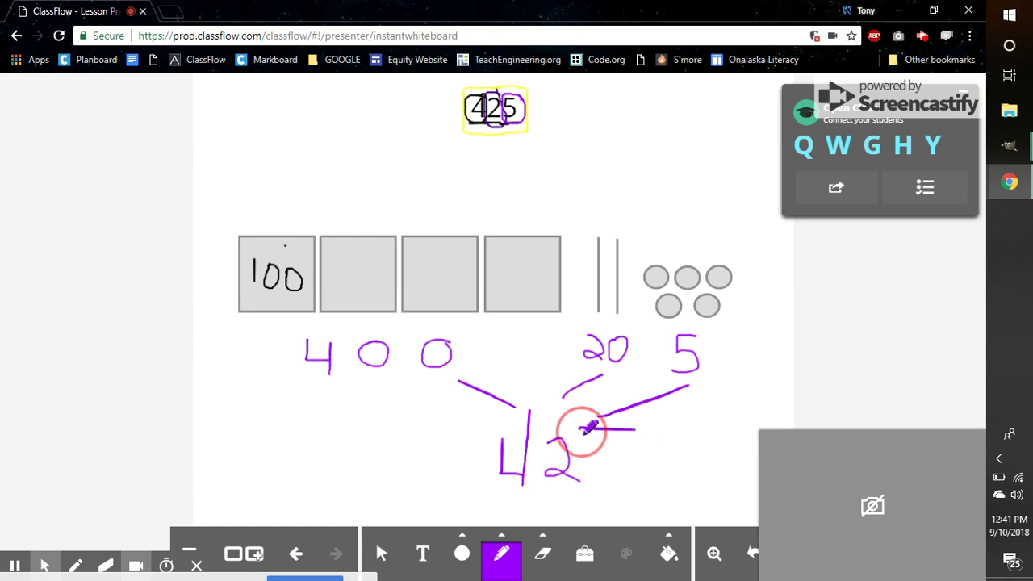